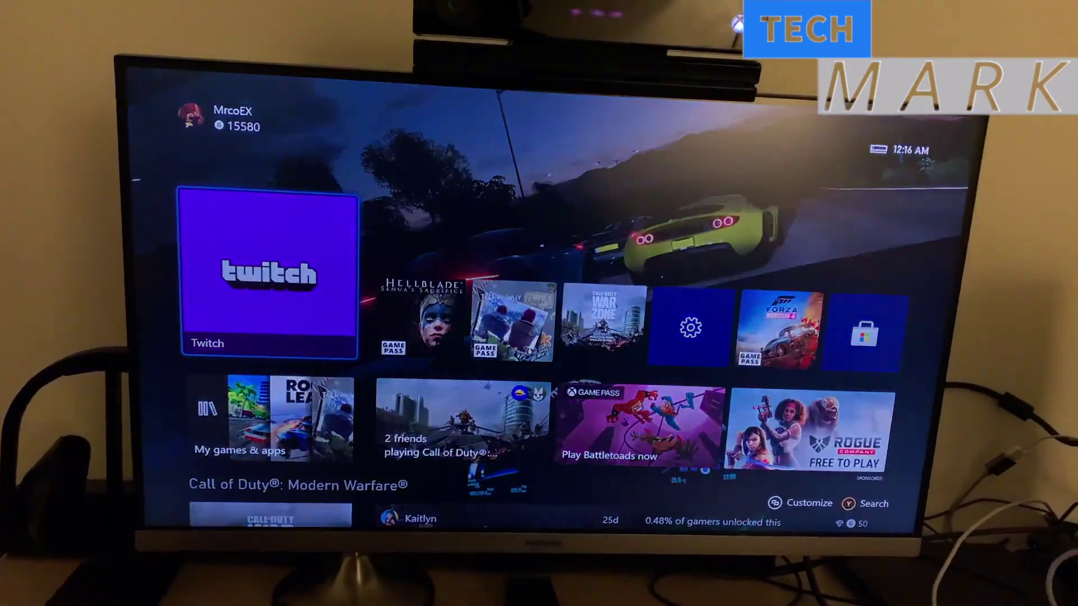
- From the guide, go to My games & apps, switch to Apps and launch Xbox Insider Hub
key("Up")
key("Down")
key("Return")
key("Down")
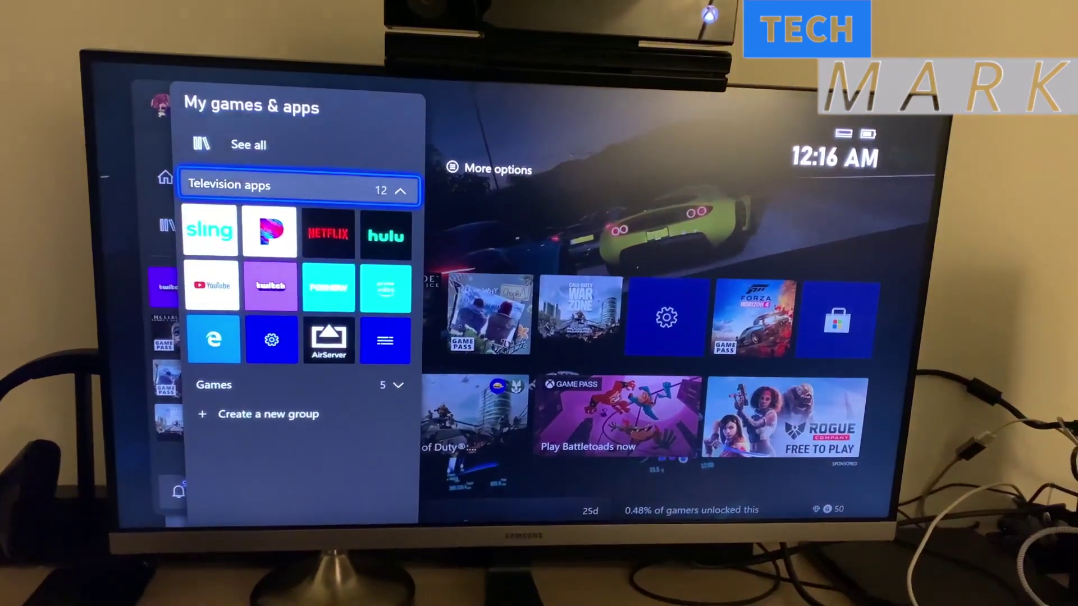
key("Down")
key("Right")
key("Down")
key("Down")
key("Down")
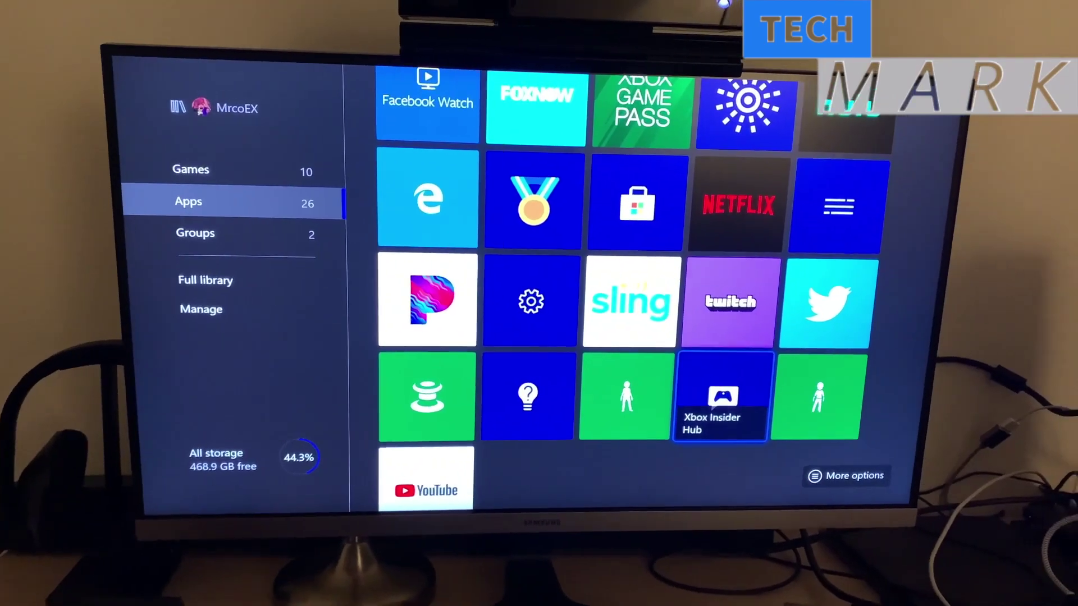
key("Return")
- Open insider.xbox.com in Safari on the phone and scroll down the Xbox Insider page
left_click(51, 275)
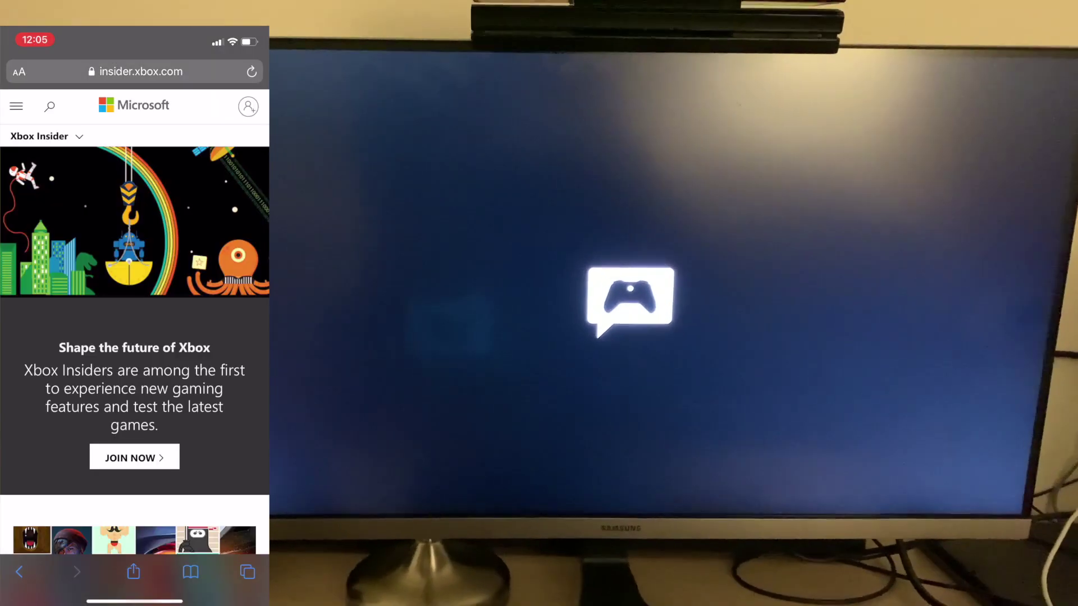
scroll(135, 314, "down", 1)
scroll(135, 315, "down", 2)
scroll(135, 315, "down", 10)
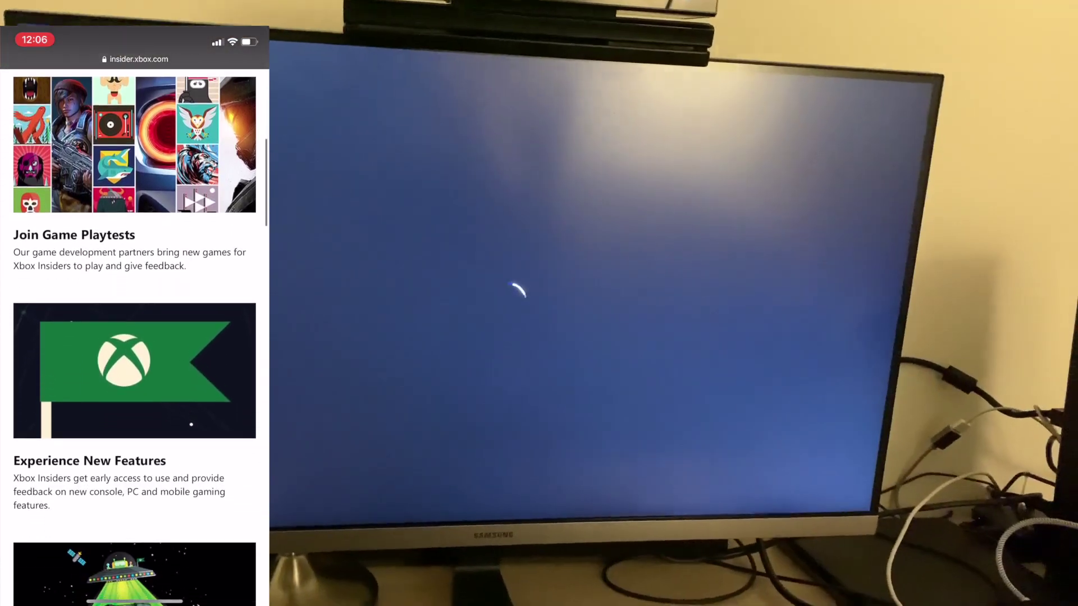
scroll(135, 314, "down", 10)
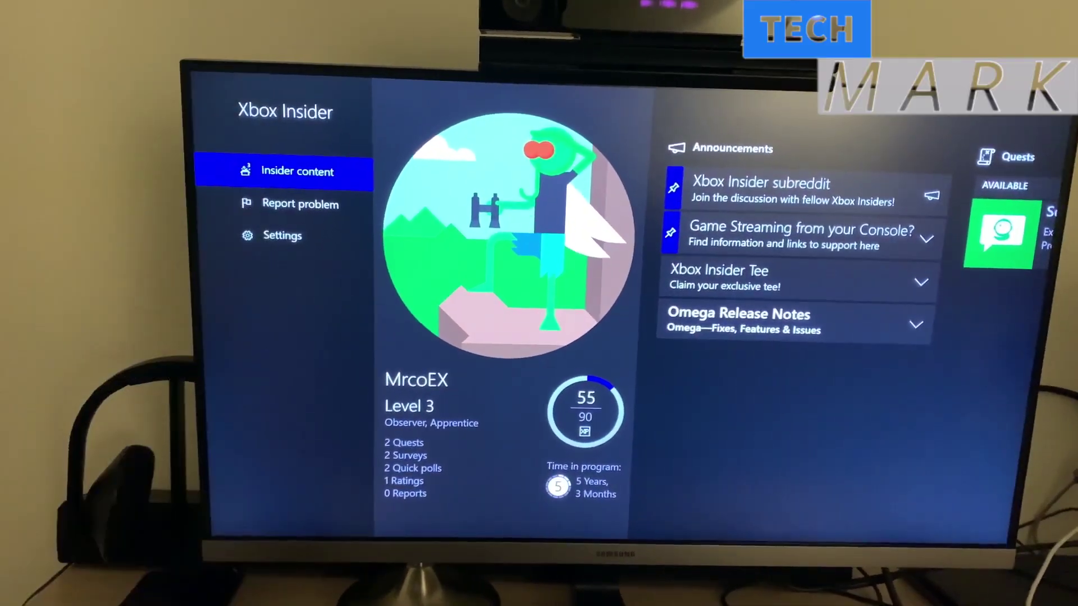
key("Right")
- Browse Insider content across to the previews, then bring up the guide with Twitch highlighted
key("Right")
key("Right")
key("Left")
key("Left")
key("Left")
key("Right")
key("Right")
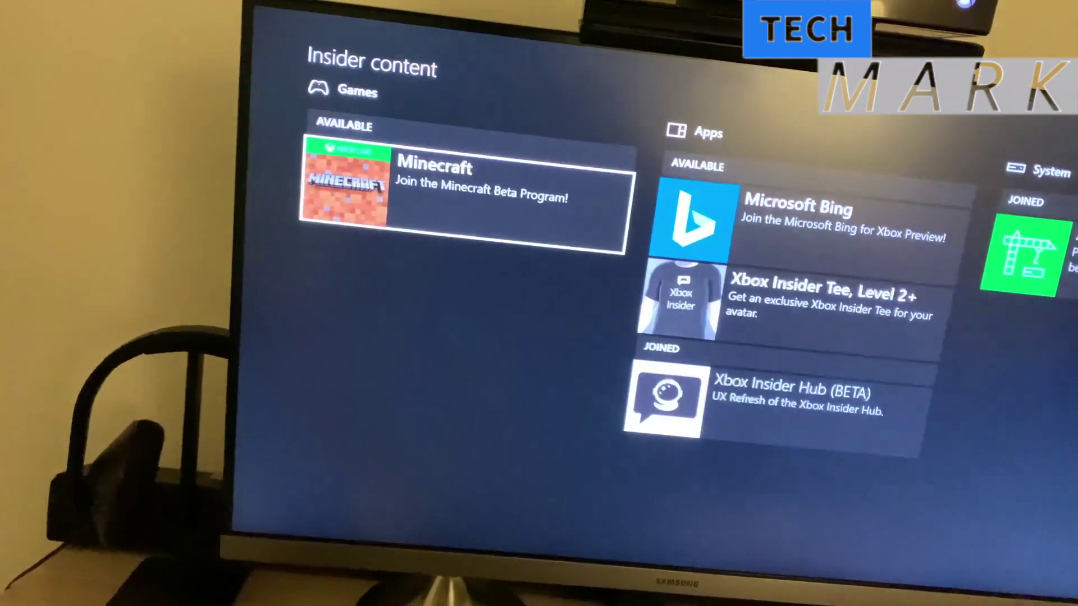
key("Right")
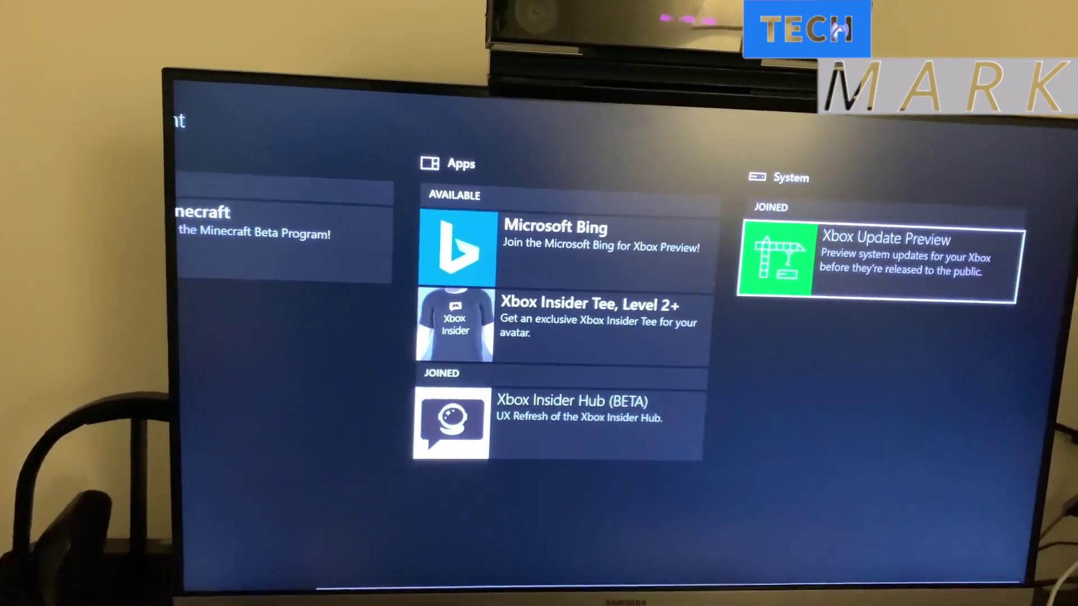
key("super")
key("Down")
key("Down")
key("Down")
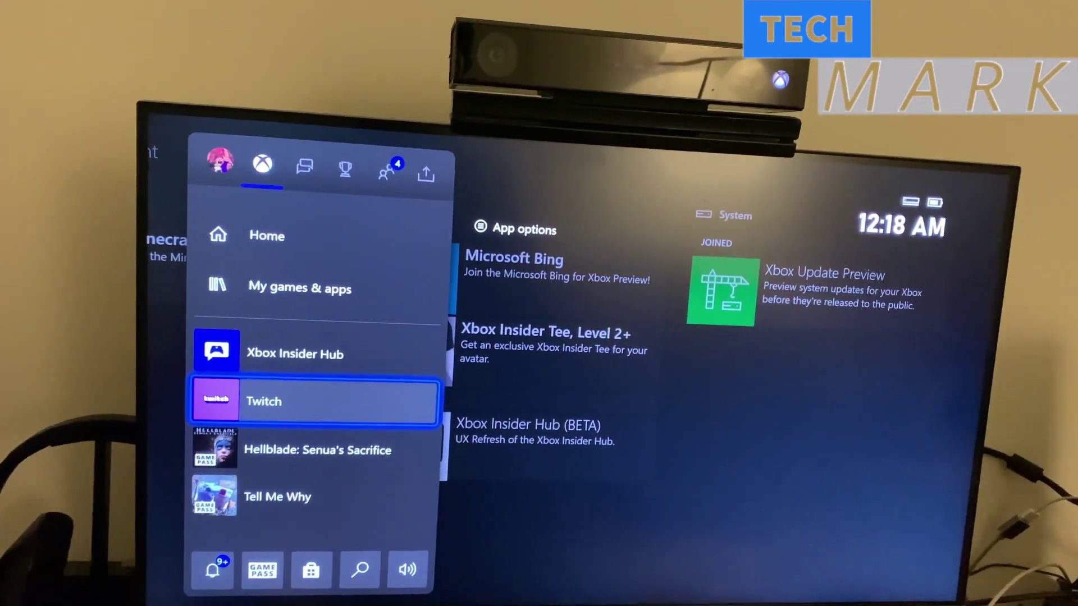
- Launch Twitch from the guide, landing on its Home feed with Continue Watching
key("Return")
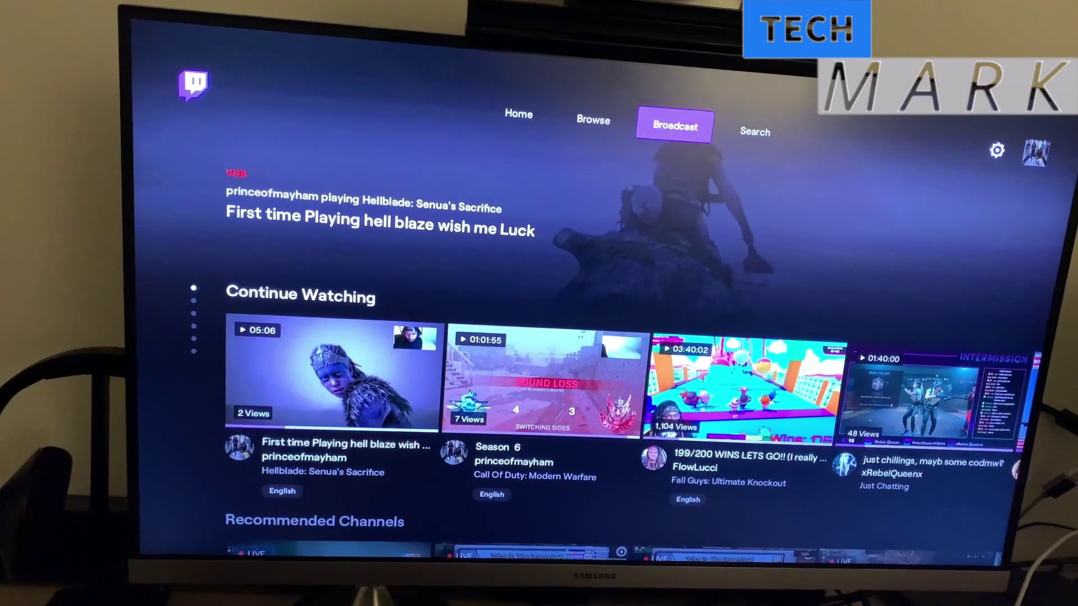
- Open Twitch's Broadcast page and move into its stream settings
key("Return")
key("Right")
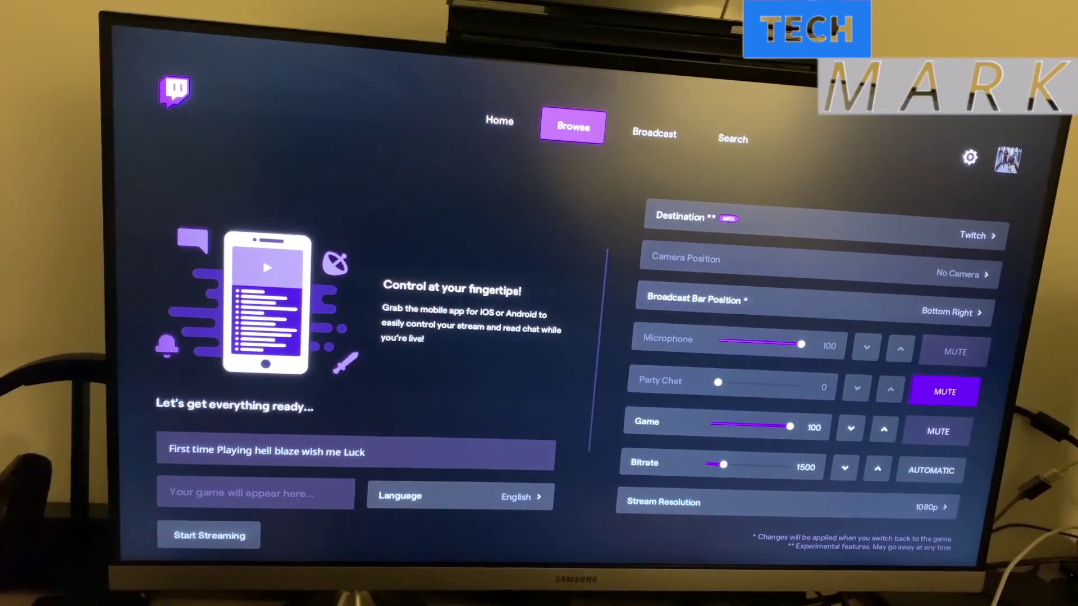
key("Down")
key("Right")
key("Up")
key("Up")
key("Up")
key("Up")
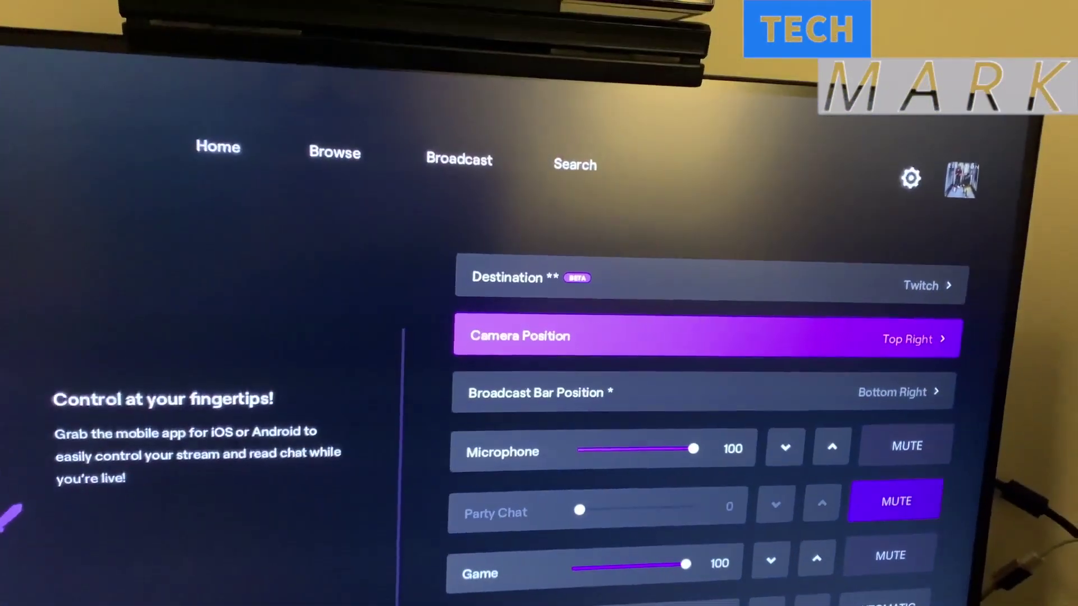
- Keep Camera Position at Top Right, then review game volume and stream resolution settings
key("Down")
key("Return")
key("Return")
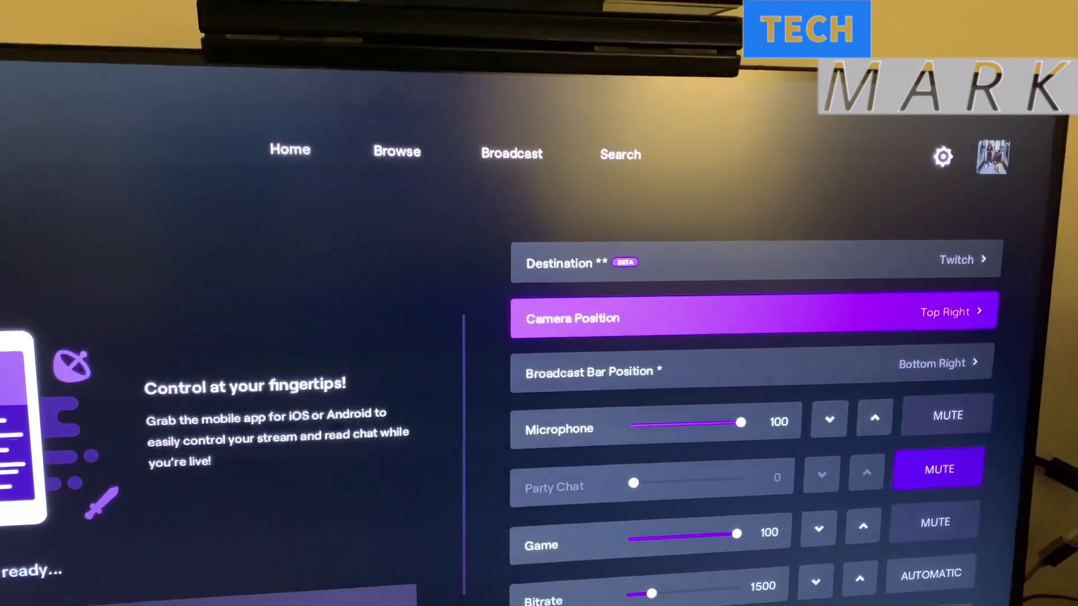
key("Return")
key("Return")
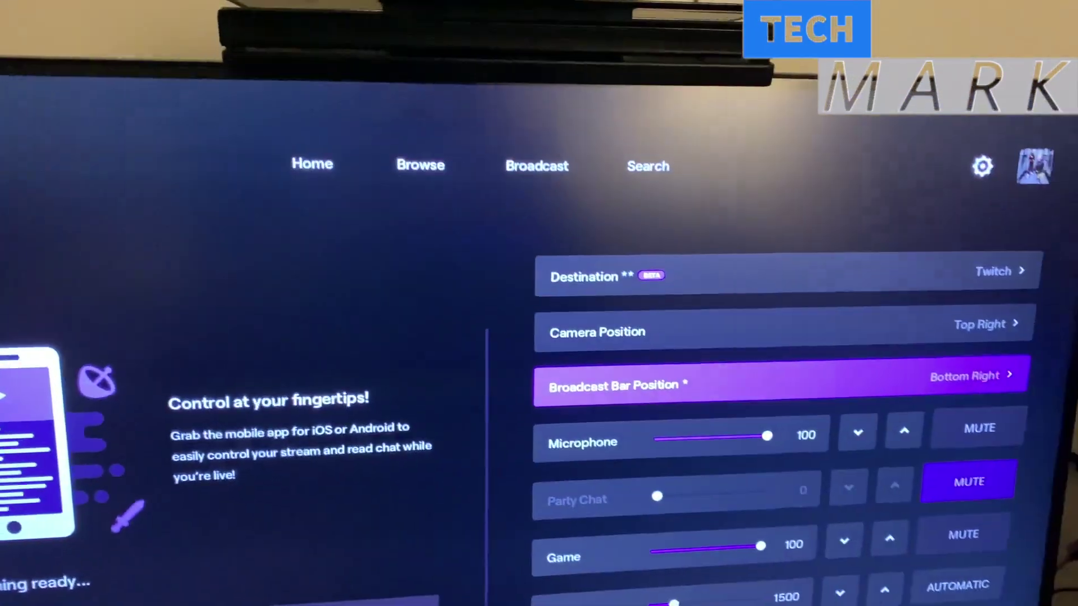
key("Down")
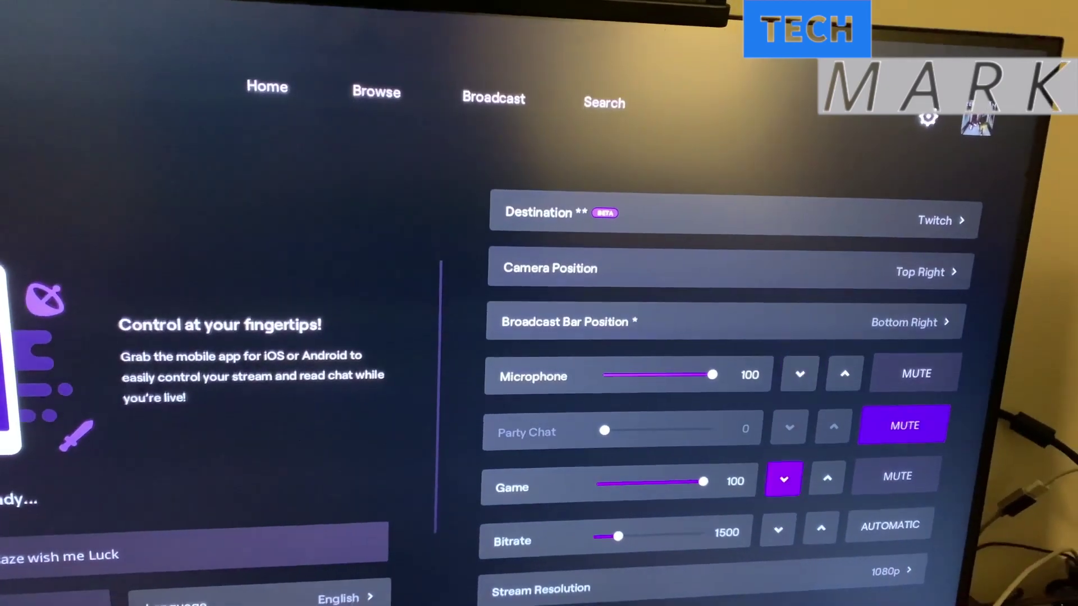
key("Down")
key("Down")
key("Down")
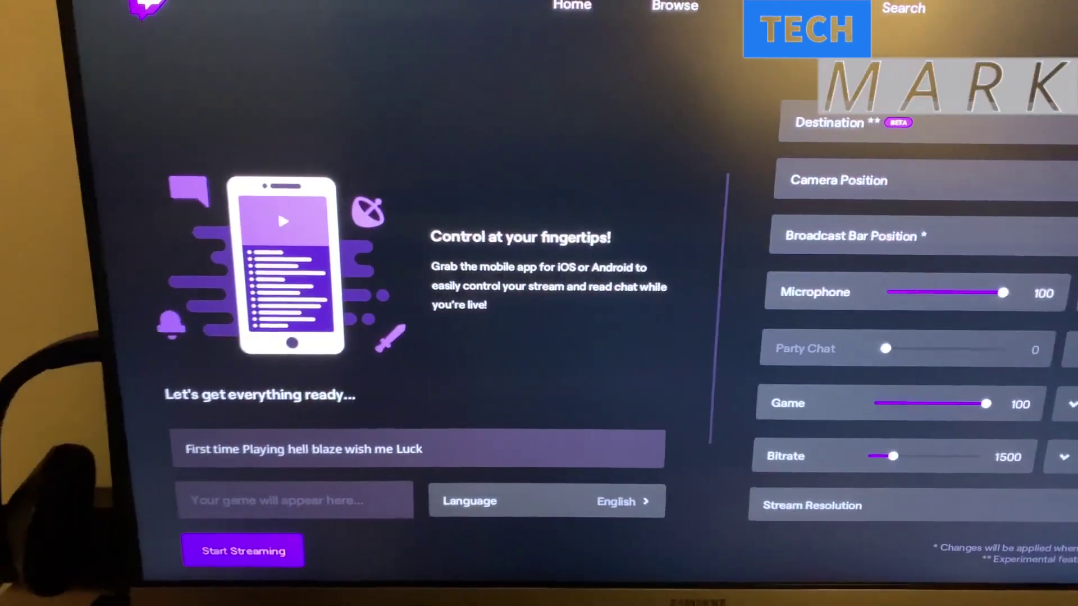